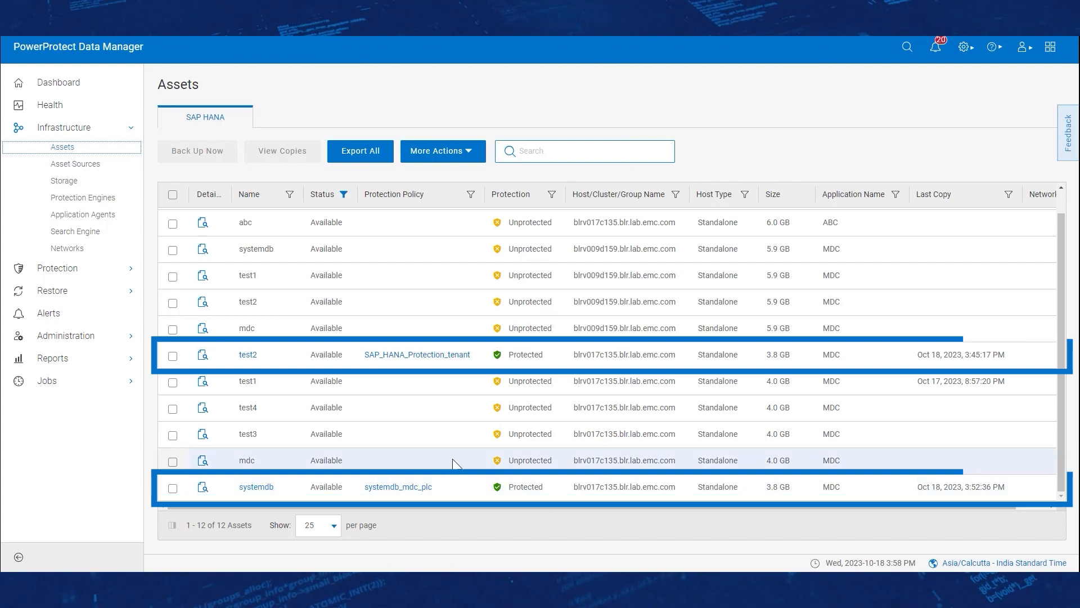
# - Check the credential option for the protected systemdb asset of application MDC and view its protection policy
pyautogui.click(172, 487)
pyautogui.click(461, 152)
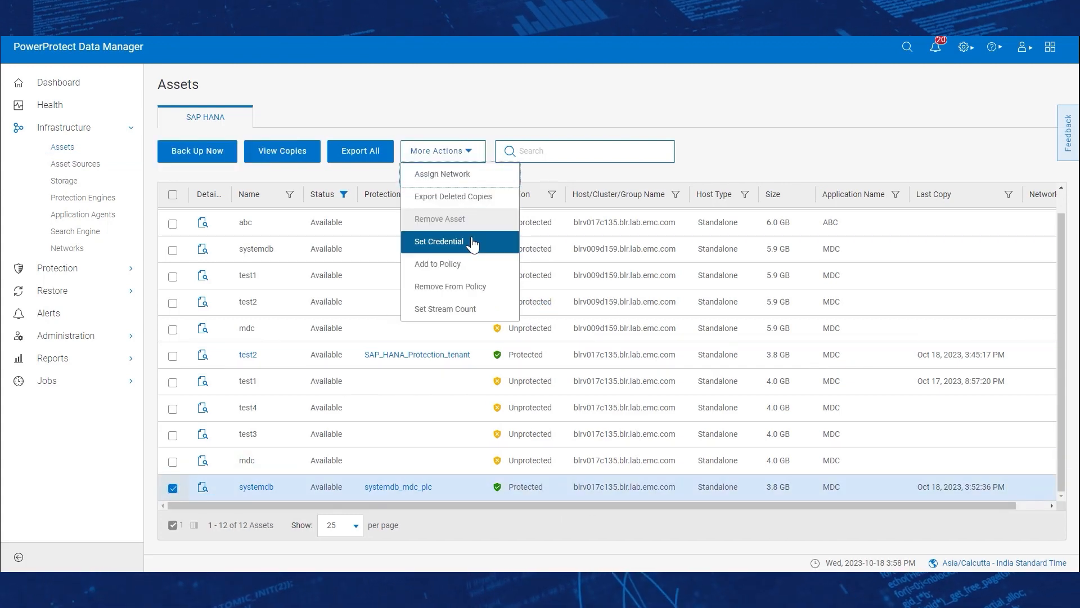
pyautogui.click(472, 241)
pyautogui.click(603, 393)
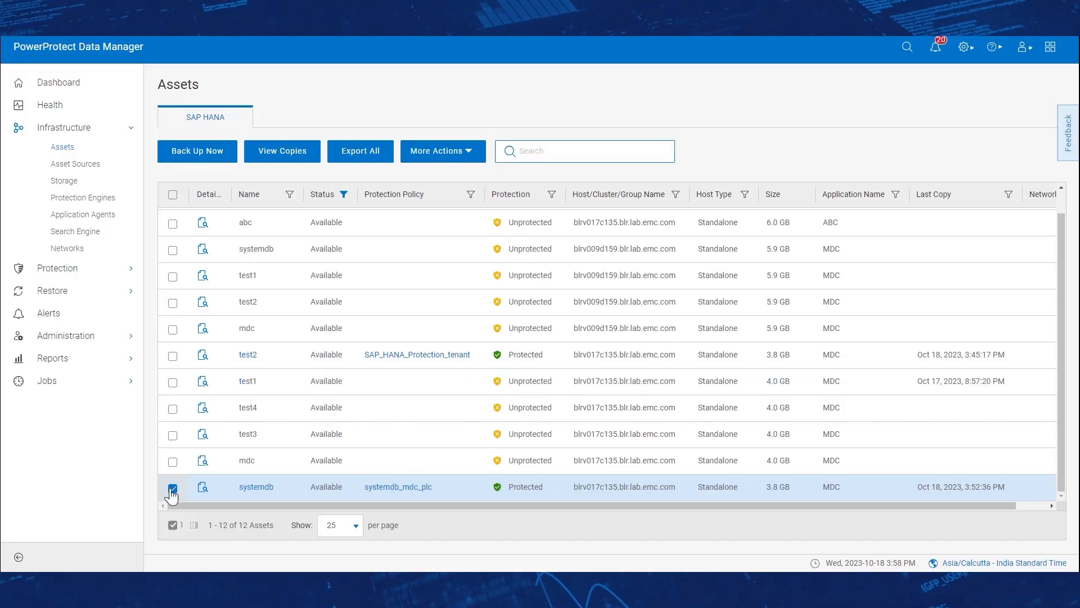
pyautogui.click(173, 488)
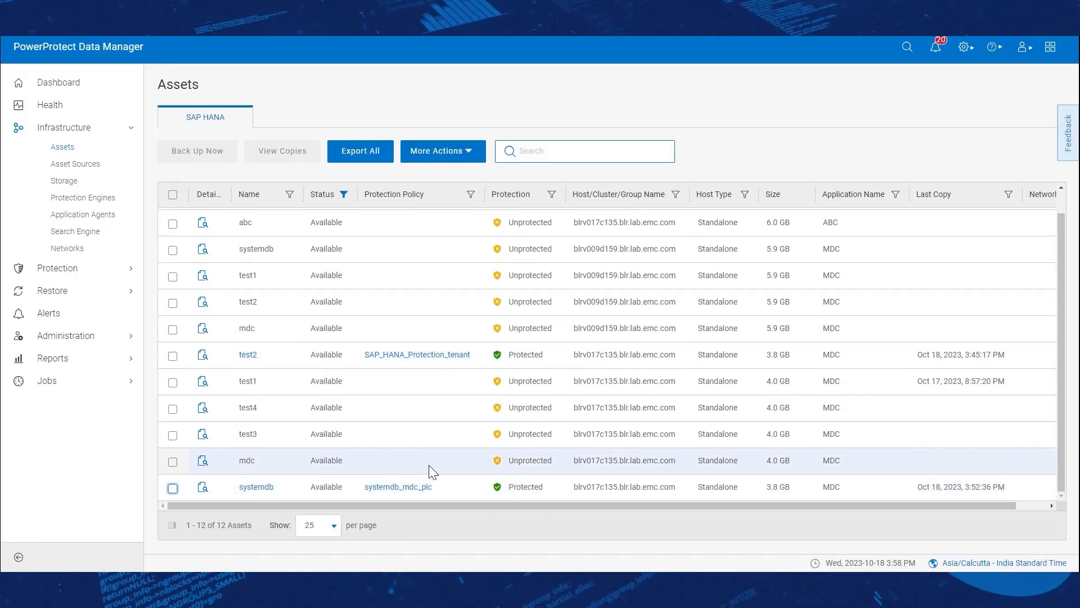
pyautogui.click(421, 487)
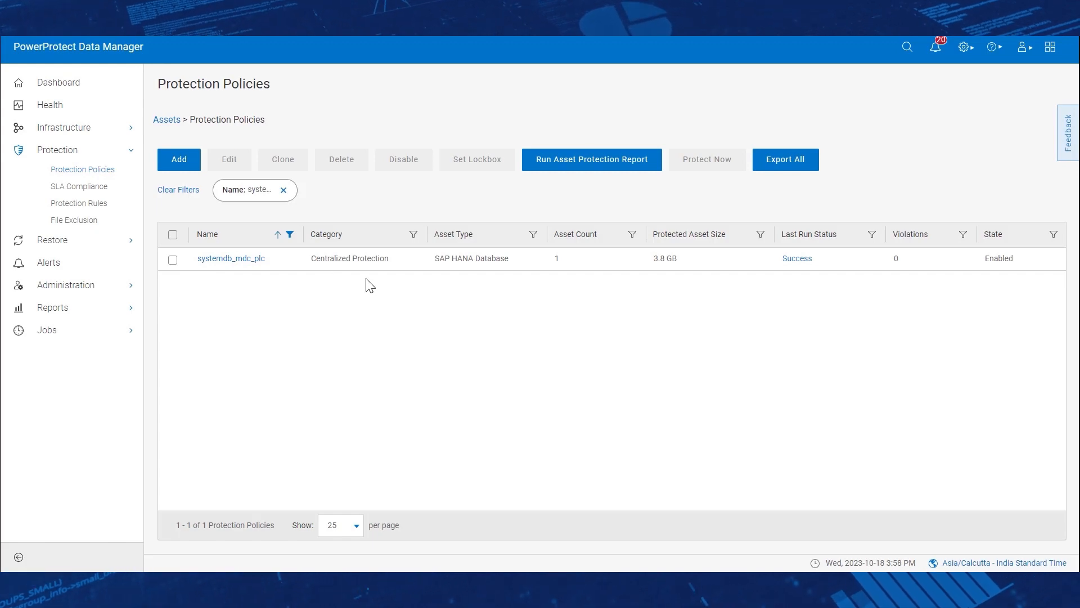
# - Start a database restore for the MDC systemdb asset protected by the systemdb_mdc_plc policy
pyautogui.click(104, 246)
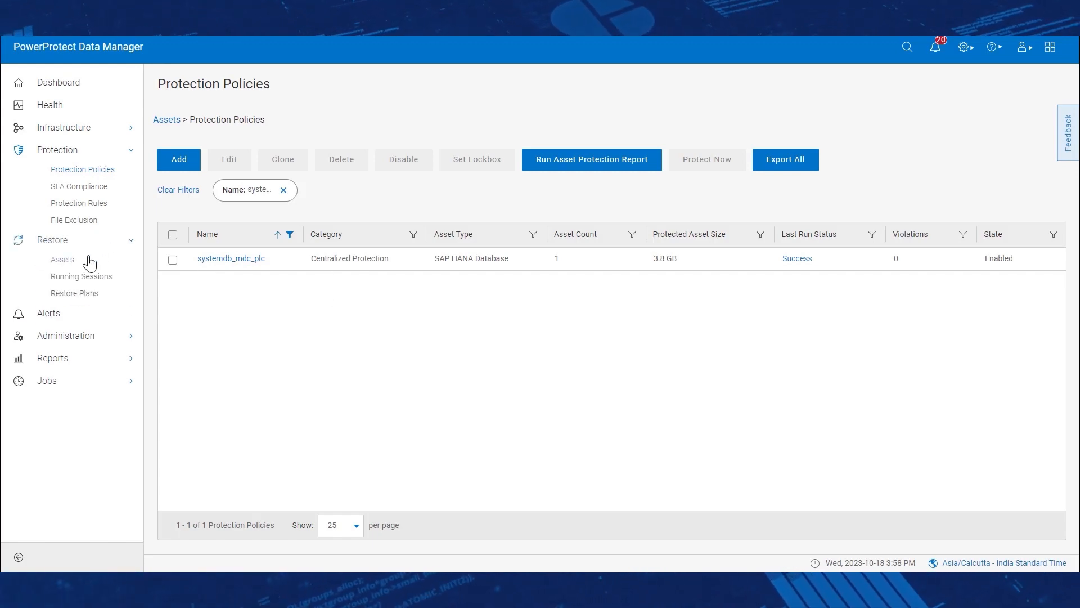
pyautogui.click(84, 260)
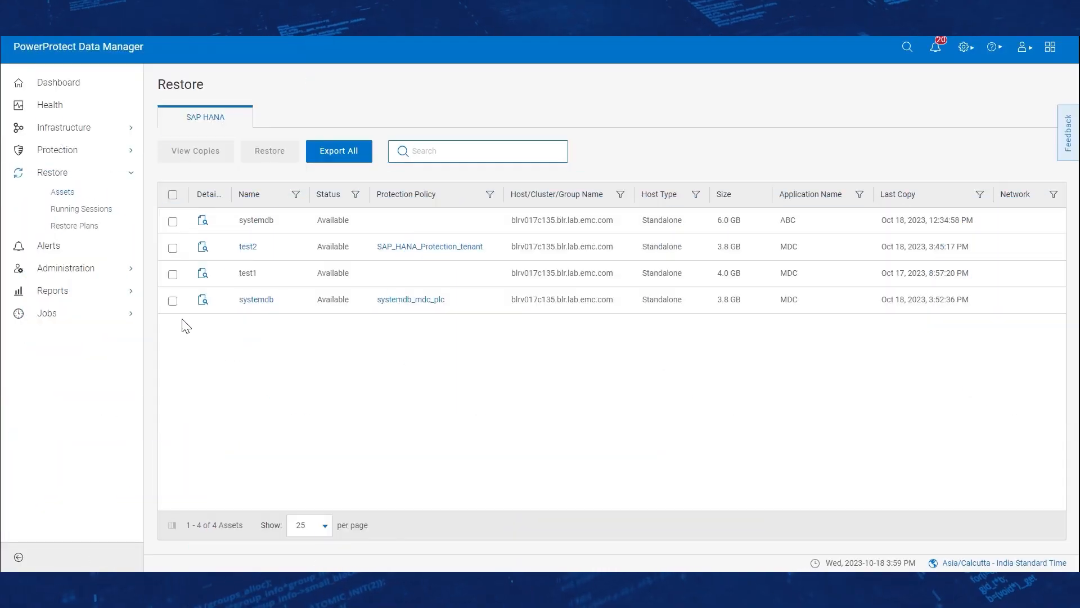
pyautogui.click(173, 302)
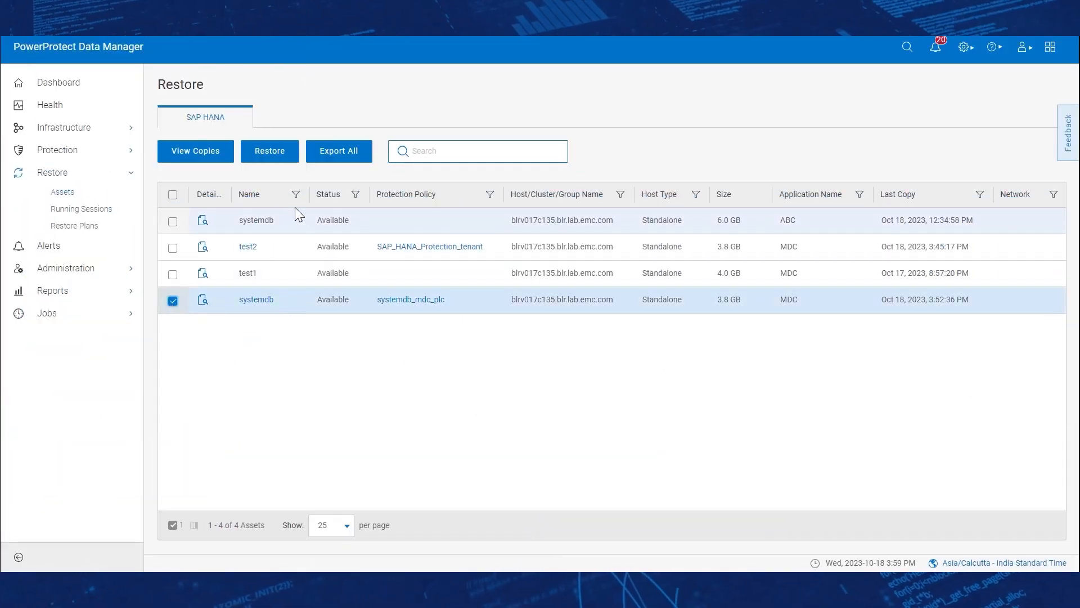
pyautogui.click(271, 152)
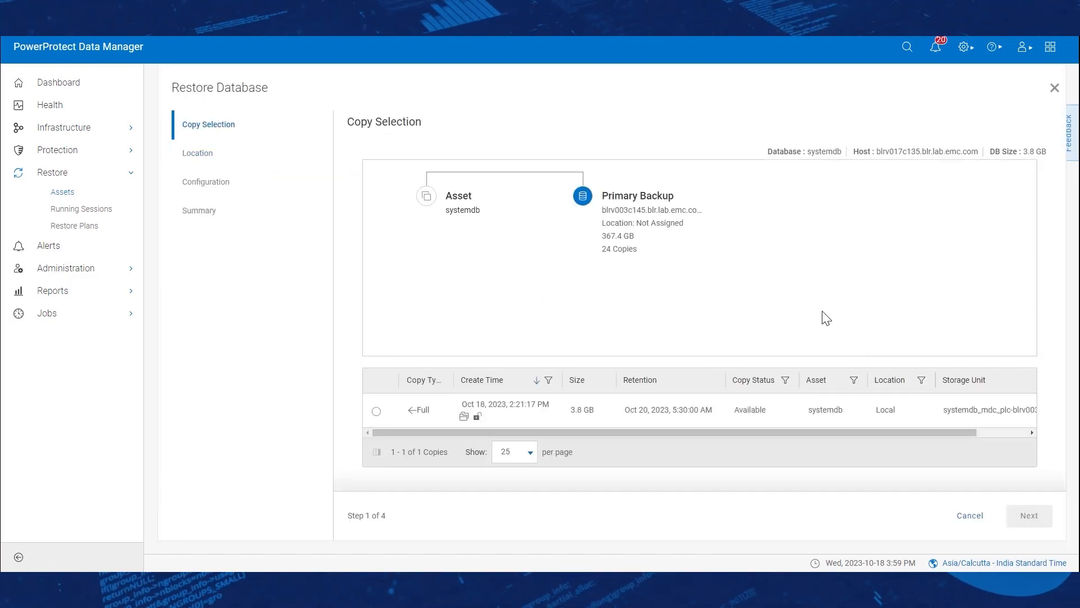
# - Choose the full copy created Oct 18, 2023, 2:21:17 PM and accept Restore to Original as the location
pyautogui.click(376, 412)
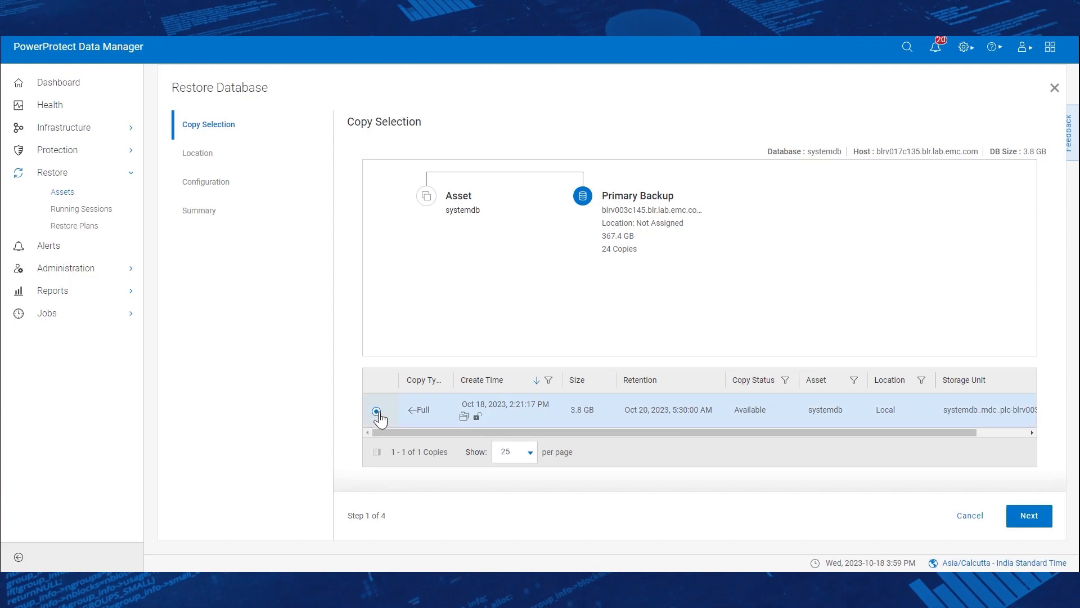
pyautogui.click(1029, 516)
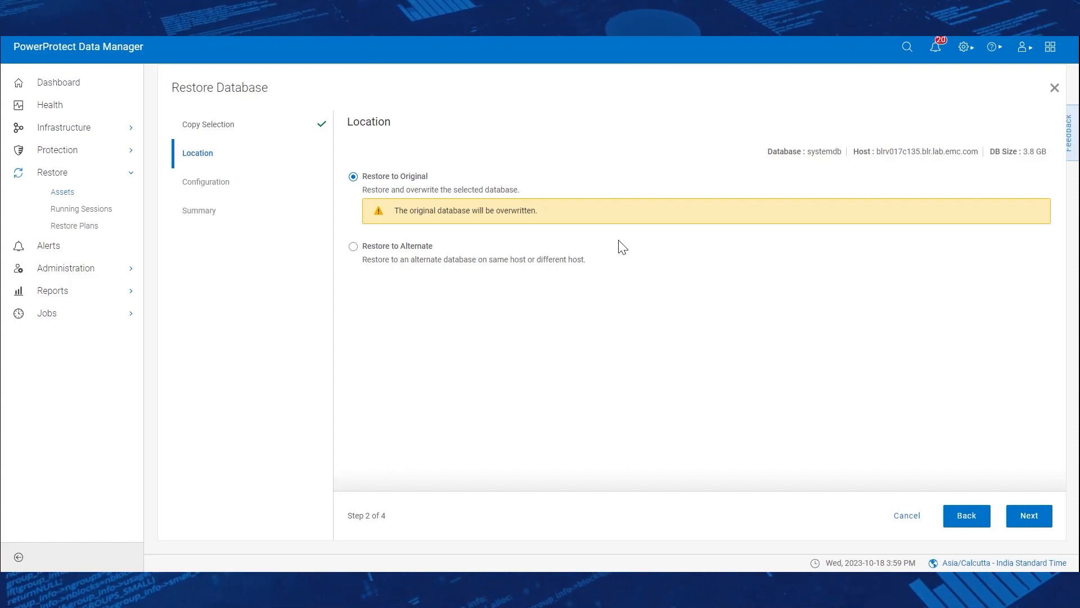
pyautogui.click(1049, 517)
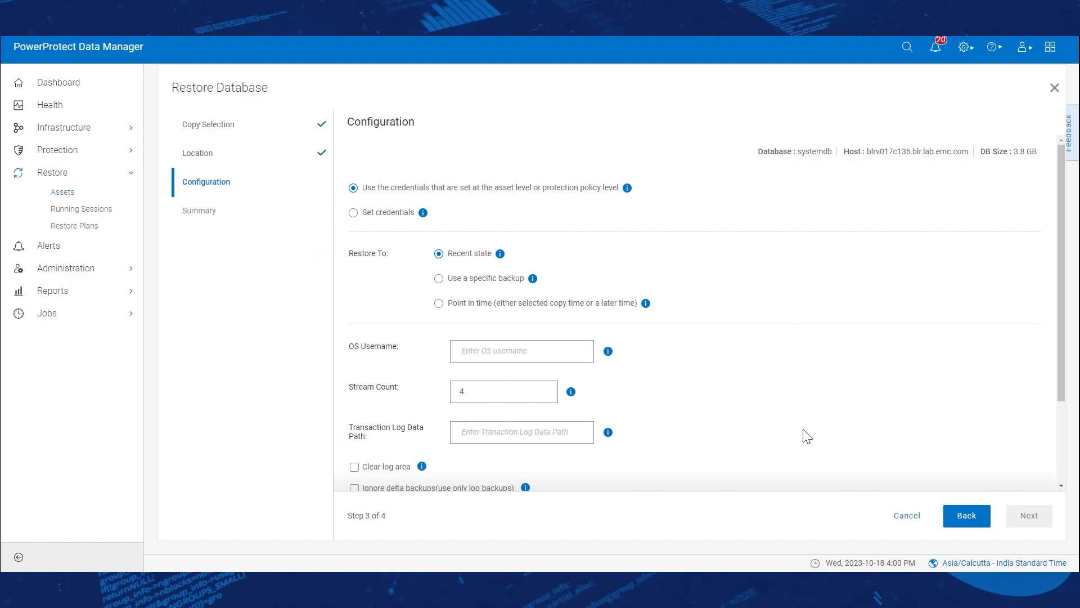
# - Set the OS username to mdcadm, accepting the default recent state, stream count and restore options
pyautogui.scroll(-2, 806, 436)
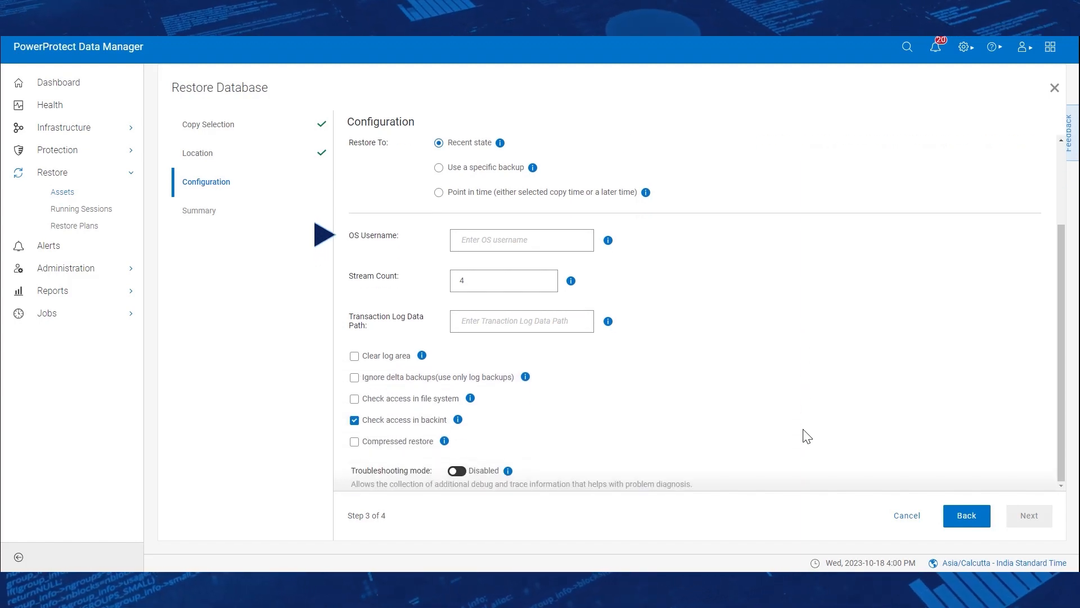
pyautogui.click(551, 246)
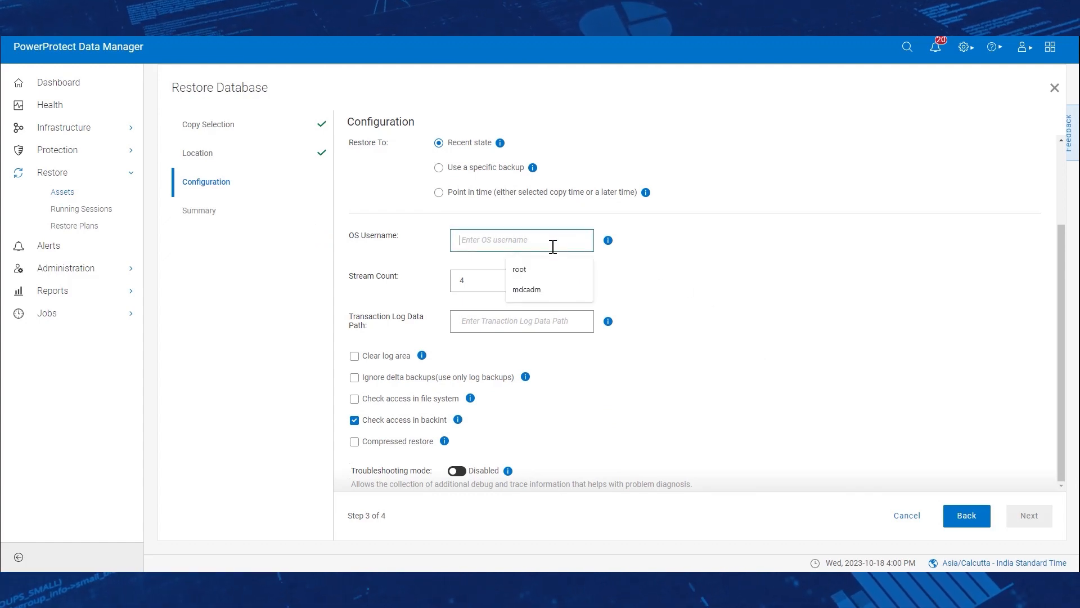
pyautogui.click(554, 286)
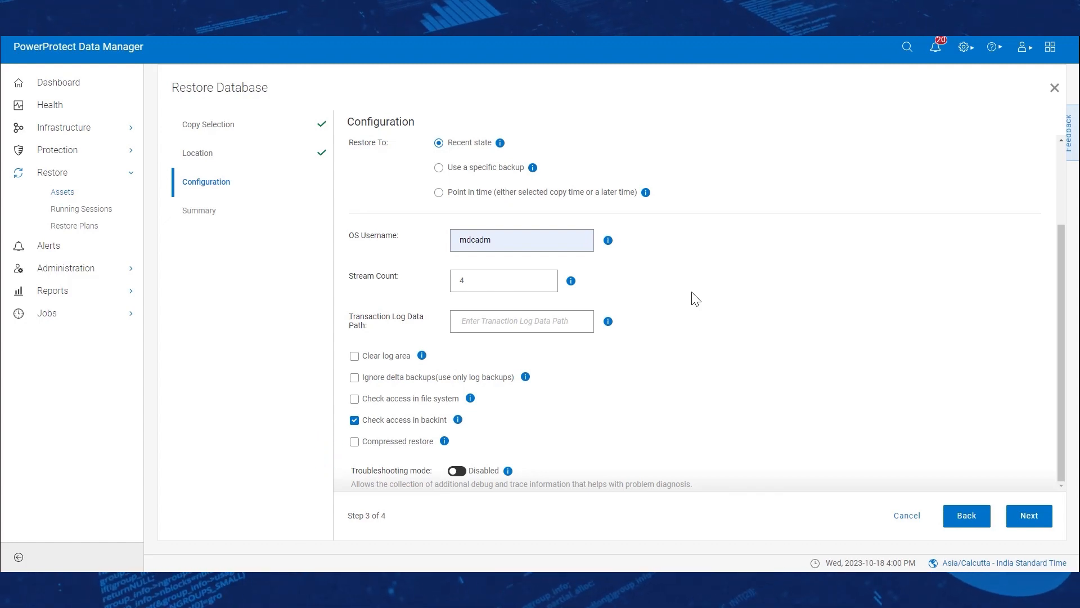
pyautogui.click(1030, 515)
# - Review the copy, location, configuration and options in the summary and start the systemdb restore
pyautogui.scroll(1, 849, 363)
pyautogui.scroll(2, 853, 352)
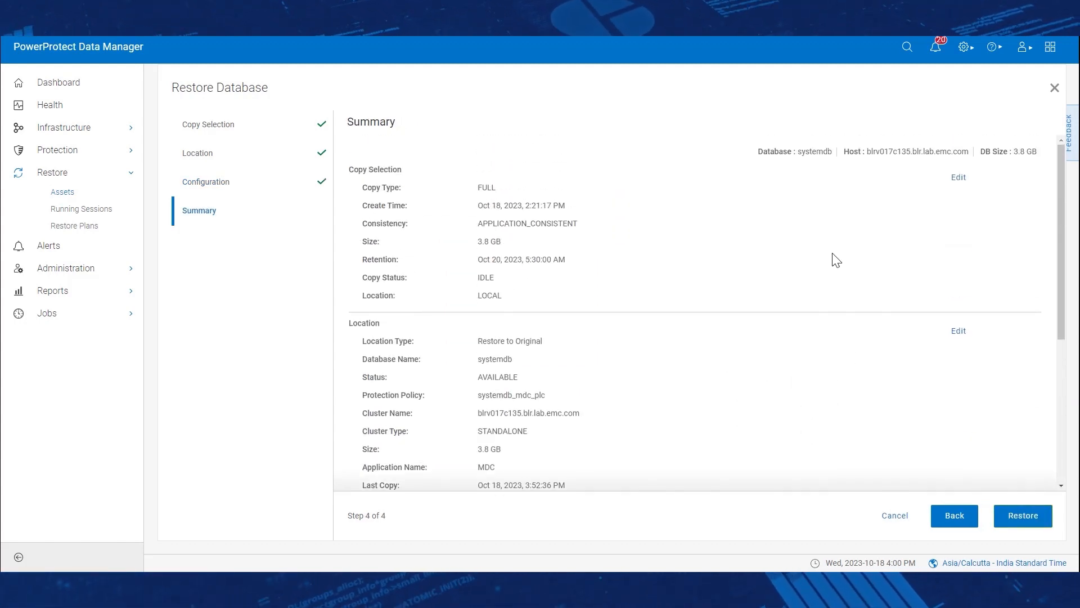
pyautogui.scroll(-2, 836, 260)
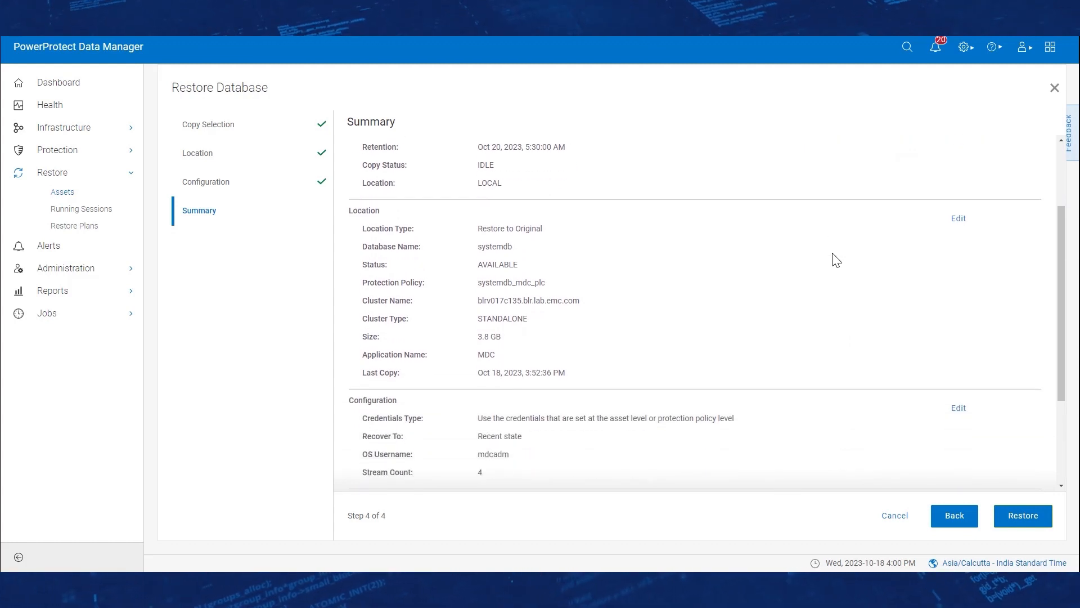
pyautogui.scroll(-3, 837, 260)
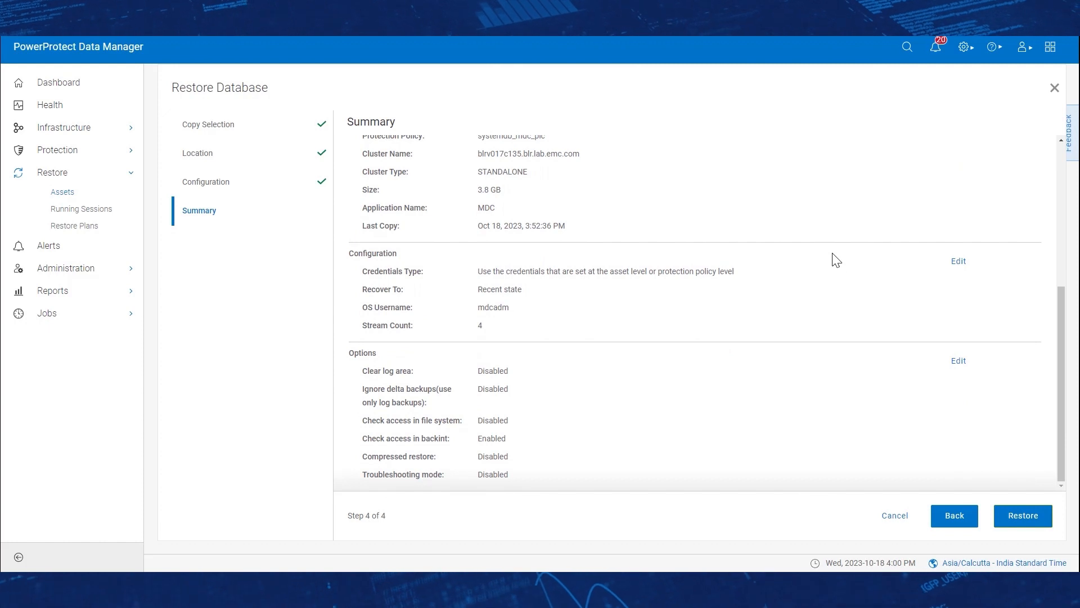
pyautogui.click(1025, 515)
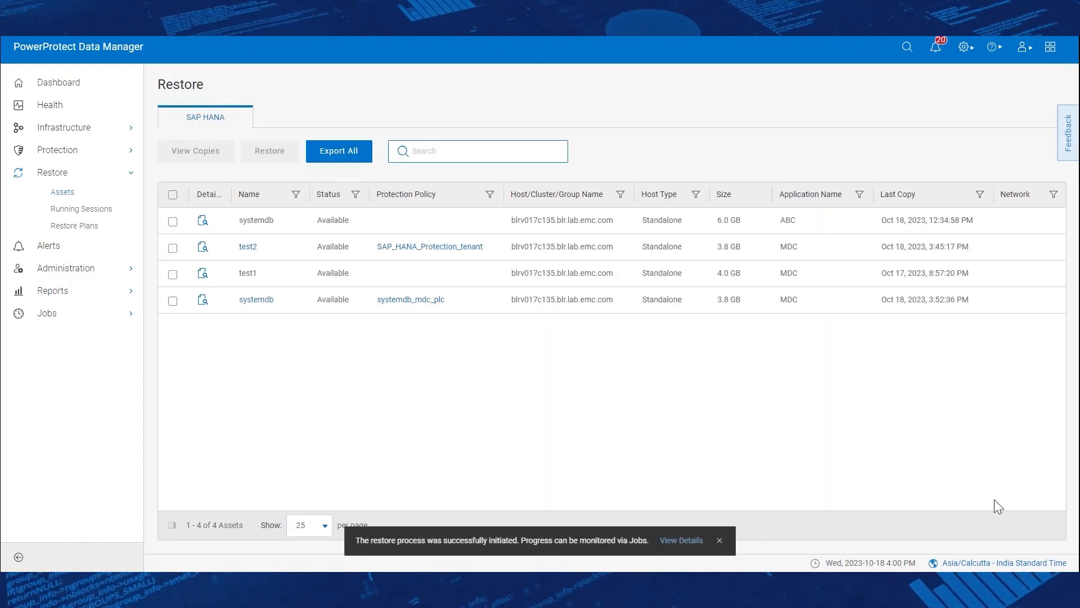
# - Open the systemdb restore job and examine the asset's details and step log
pyautogui.click(682, 541)
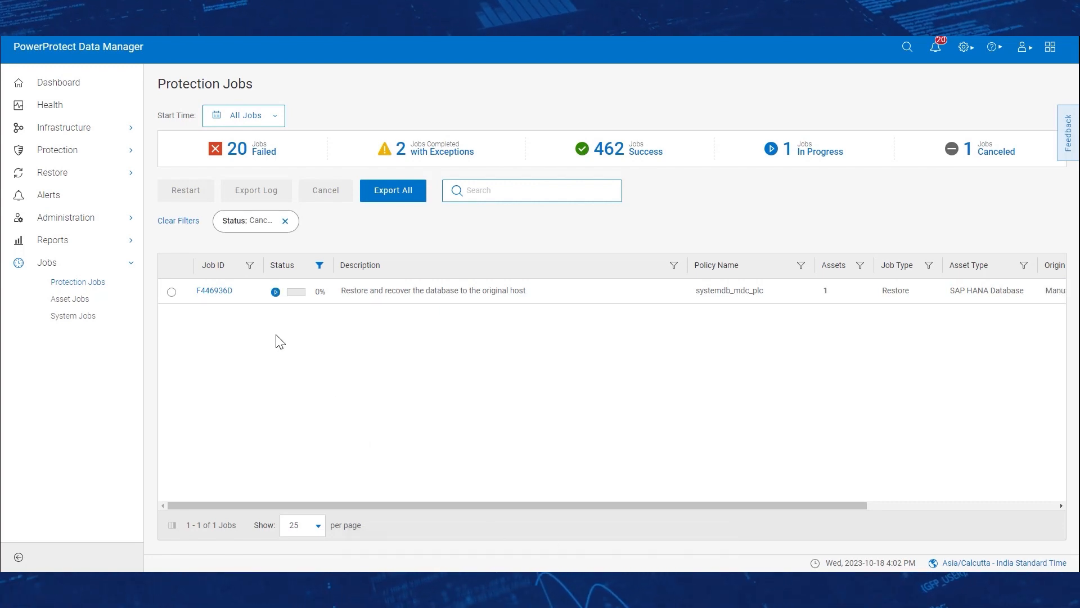
pyautogui.click(219, 292)
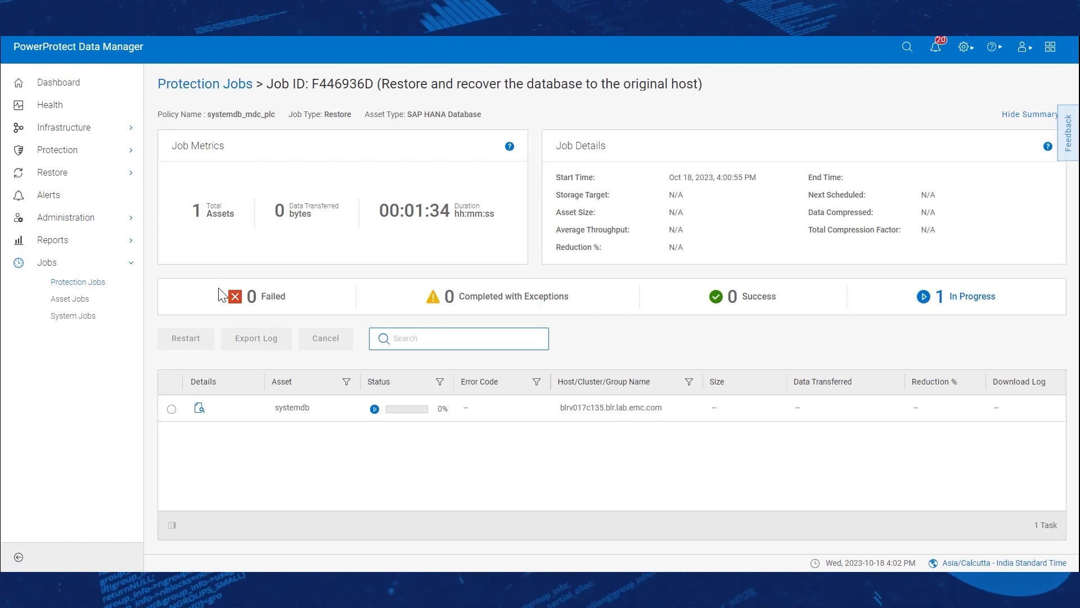
pyautogui.click(199, 407)
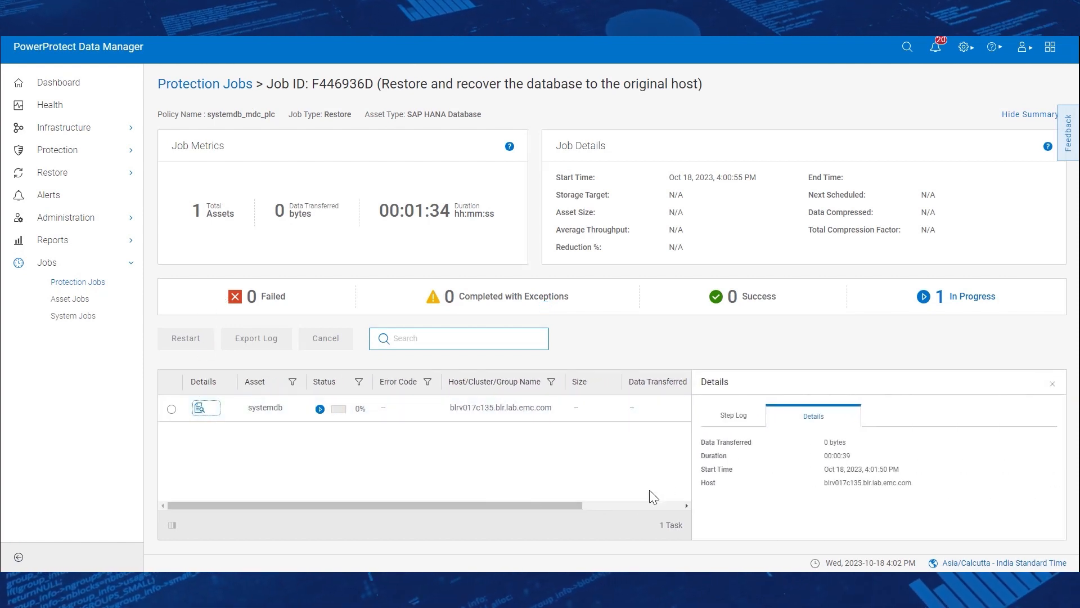
pyautogui.click(750, 423)
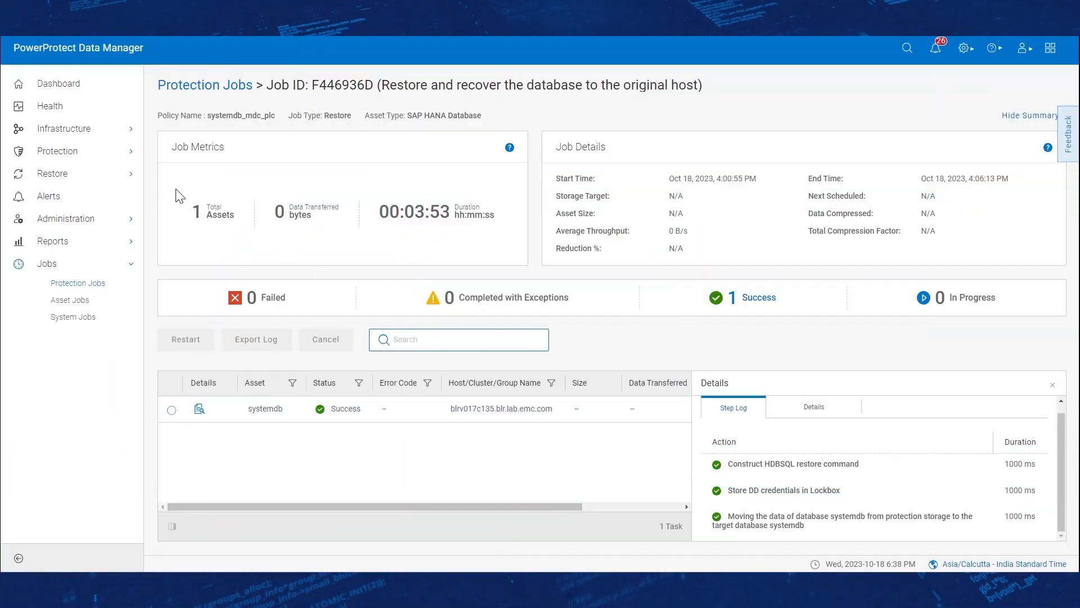
# - Start a database restore for the test2 asset from the restorable SAP HANA assets
pyautogui.click(115, 181)
pyautogui.click(97, 193)
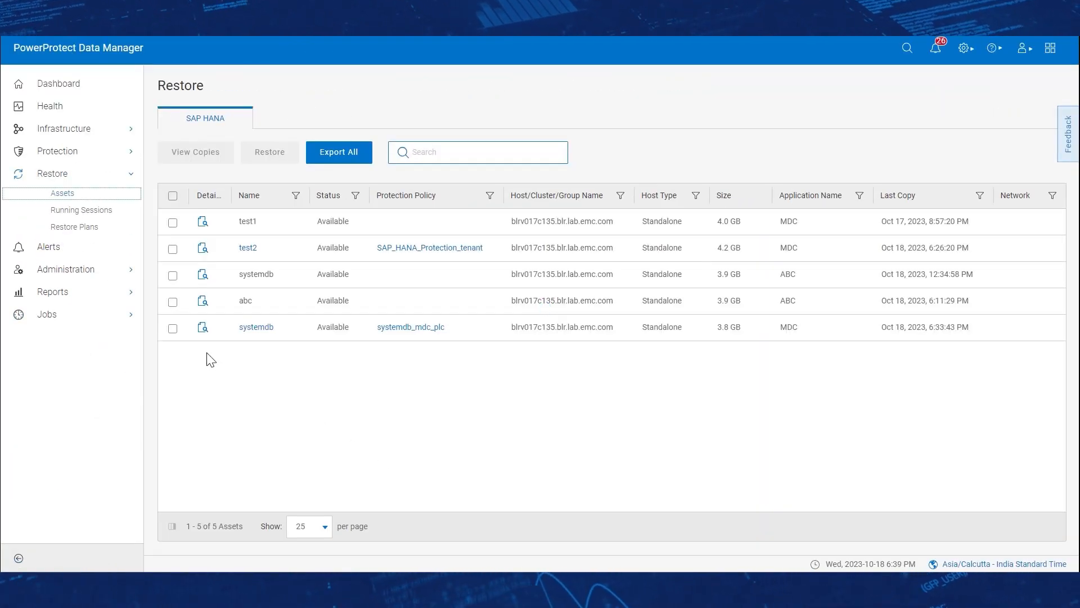
pyautogui.click(173, 249)
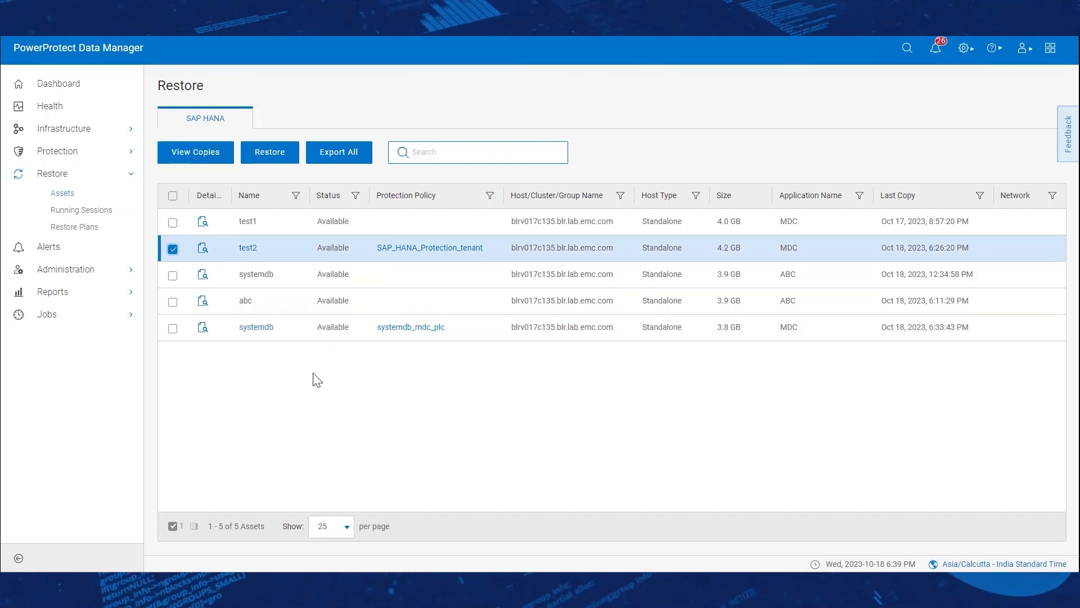
pyautogui.click(271, 153)
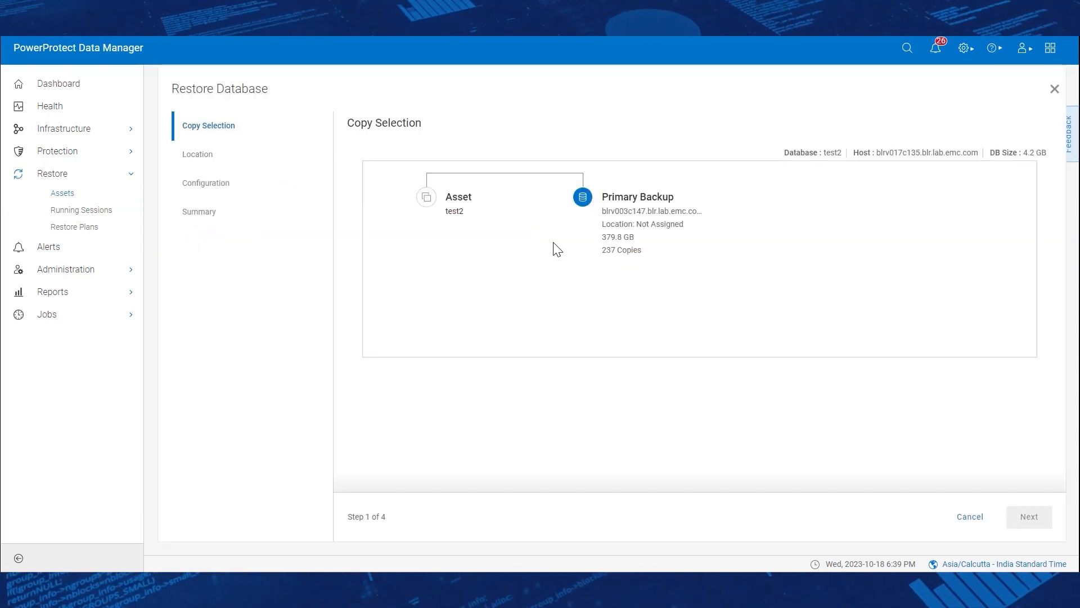
# - Choose the full copy created Oct 18, 2023, 6:02:07 PM and restore it to the alternate database test1 of application ABC
pyautogui.click(376, 414)
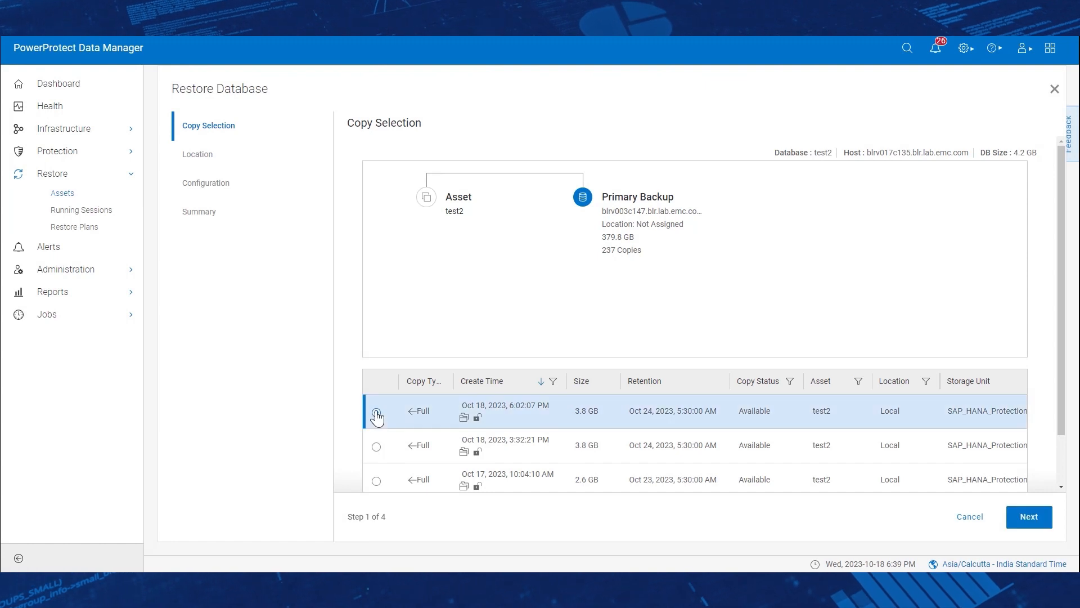
pyautogui.click(1029, 517)
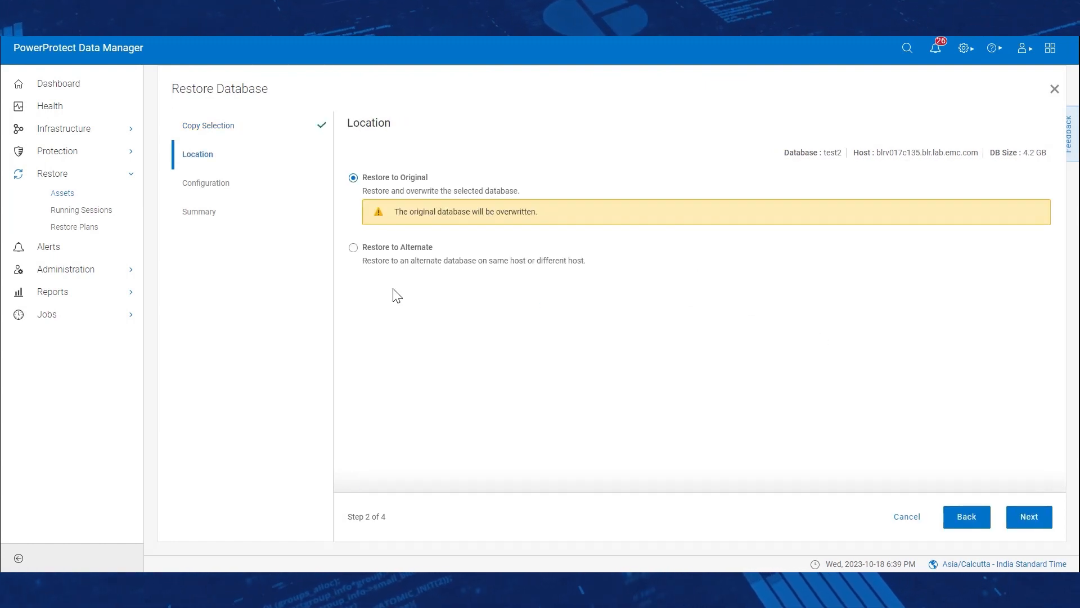
pyautogui.click(407, 259)
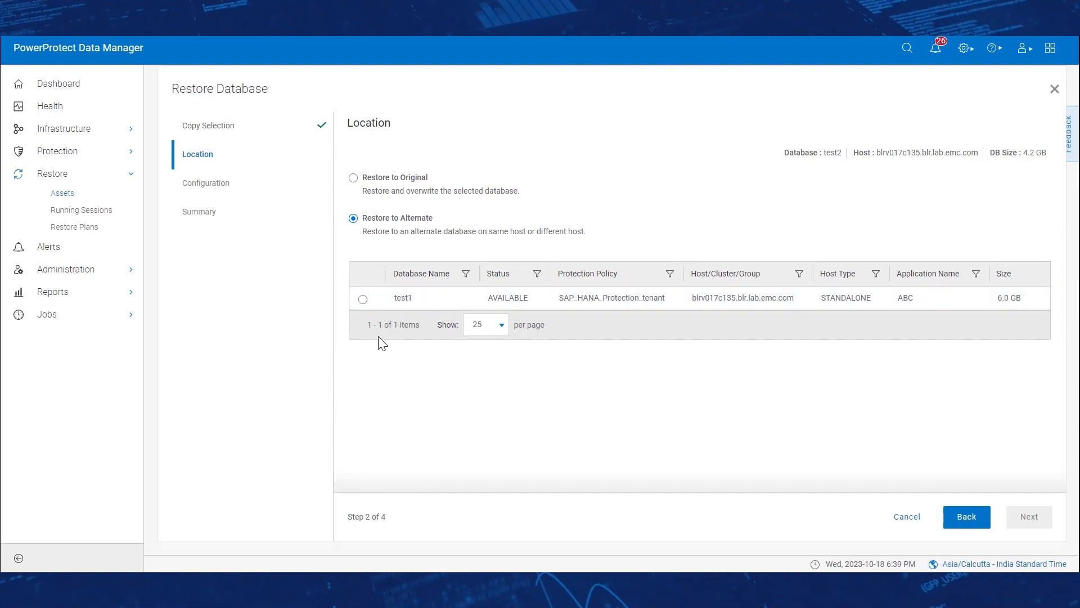
pyautogui.click(363, 299)
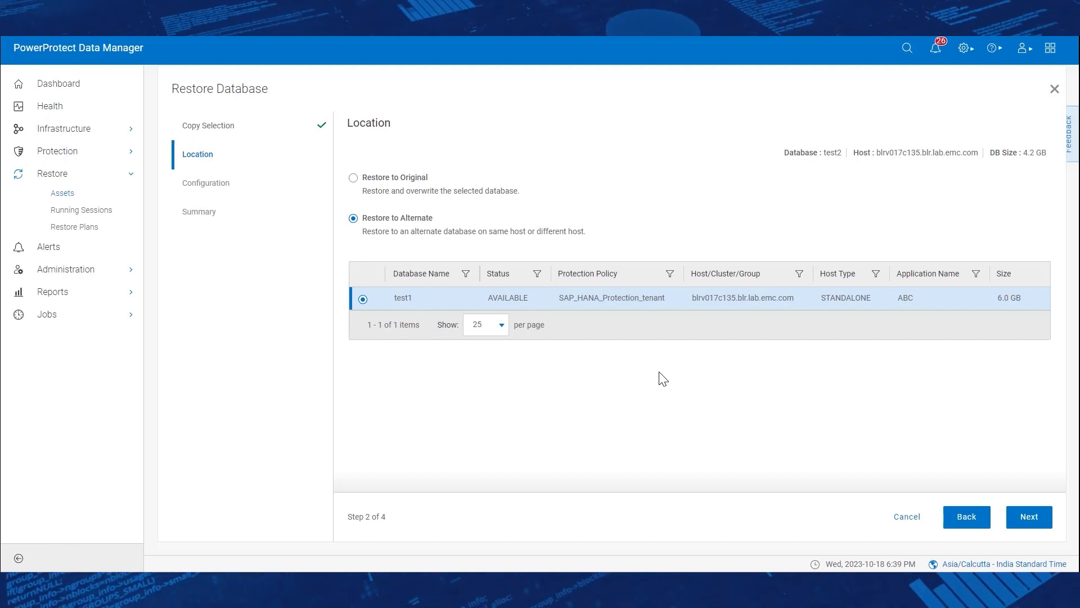
pyautogui.click(1024, 519)
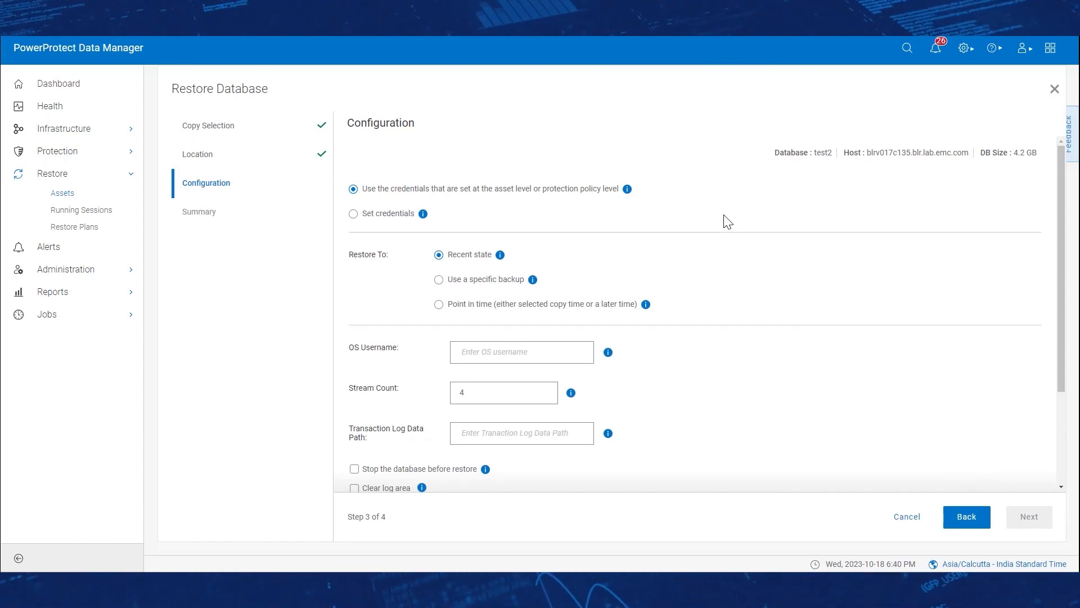
# - Set the OS username to abcadm and enable stopping the database before restore and clearing the log area
pyautogui.scroll(-1, 728, 221)
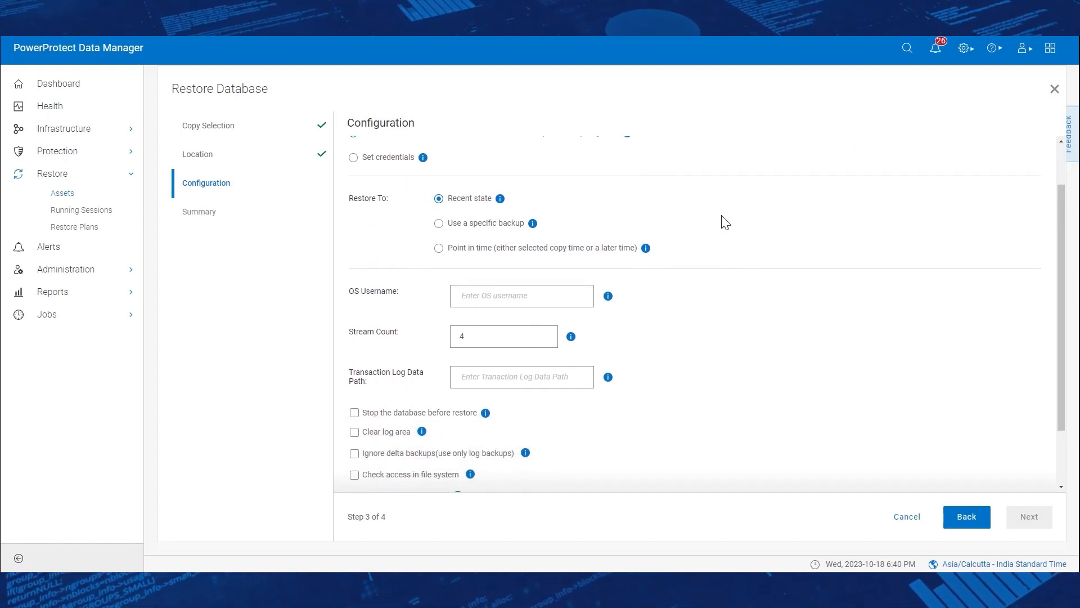
pyautogui.scroll(-2, 732, 280)
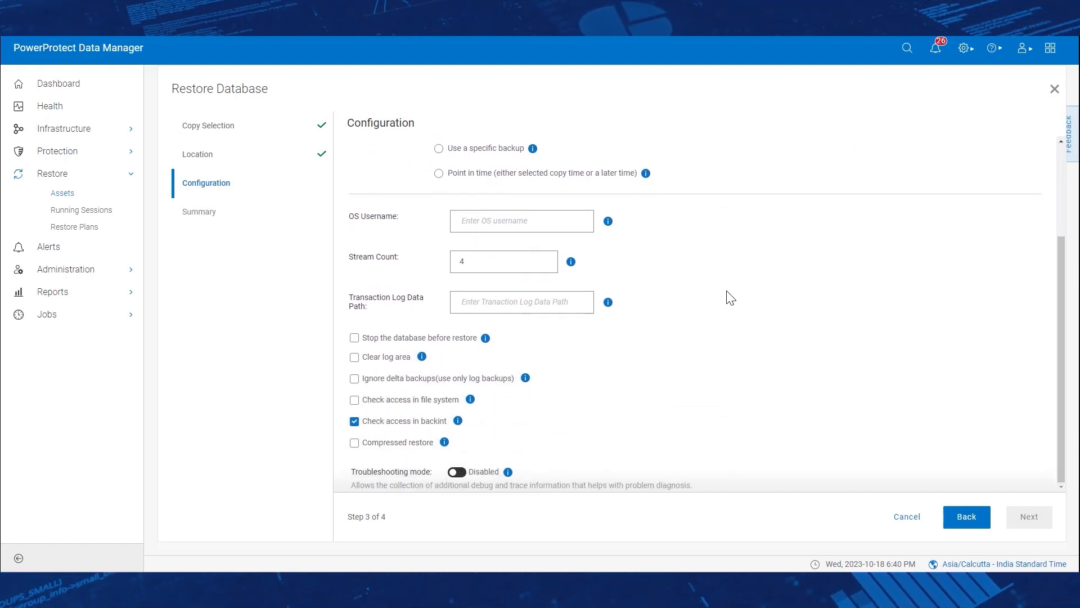
pyautogui.click(501, 225)
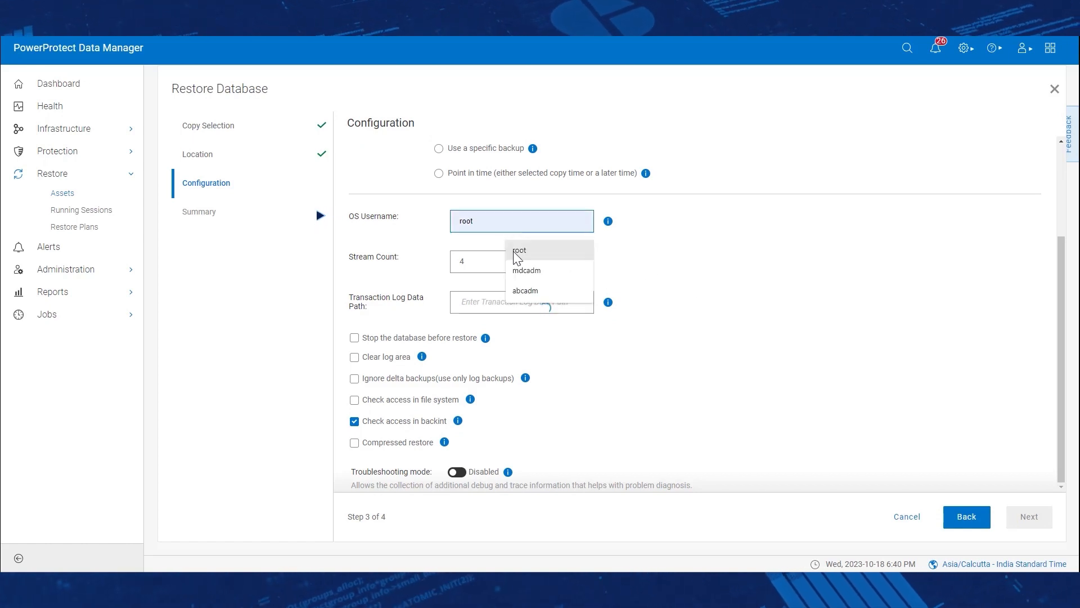
pyautogui.click(535, 289)
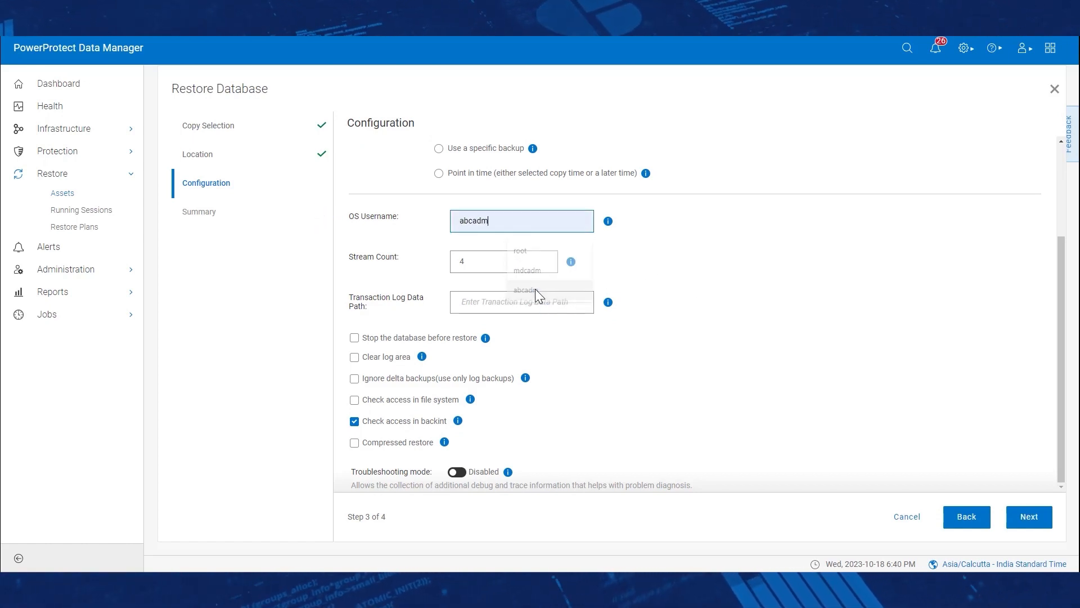
pyautogui.click(702, 266)
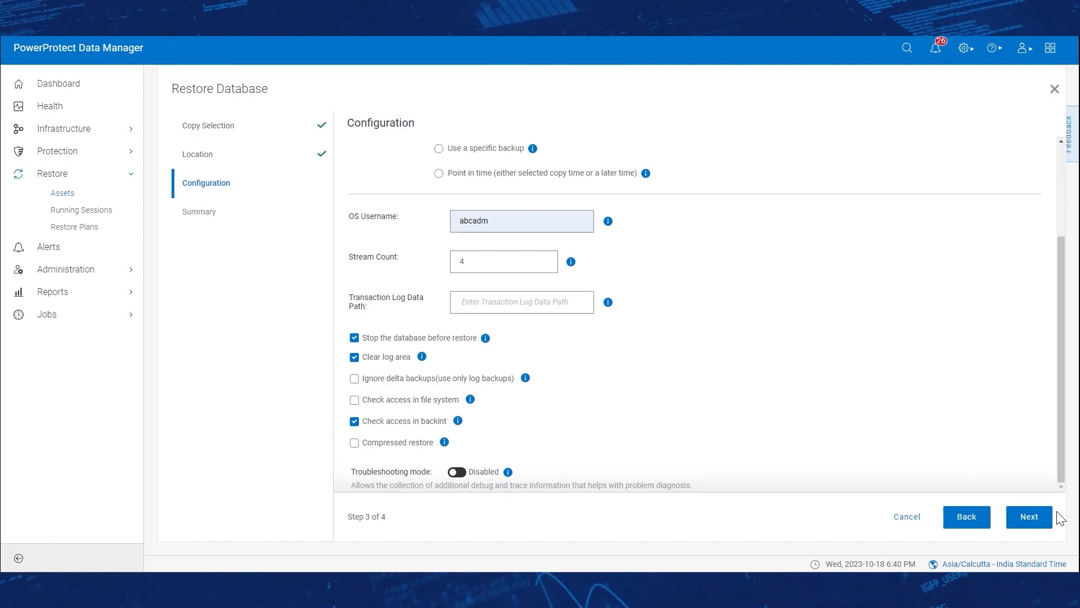
# - Review the restore summary for test2 and start the restore to the alternate database test1
pyautogui.click(1032, 517)
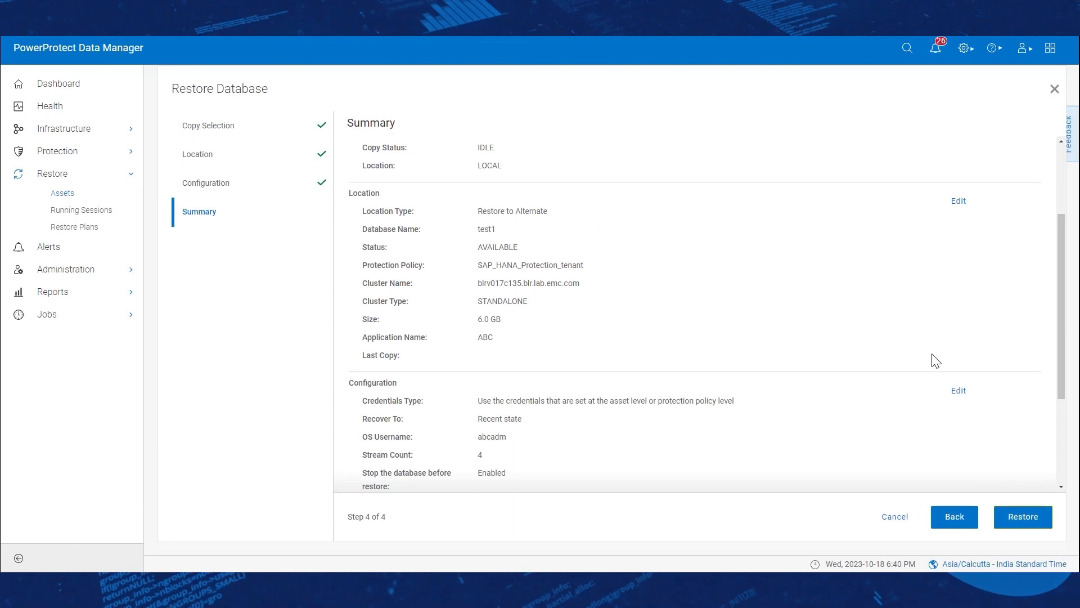
pyautogui.scroll(3, 936, 360)
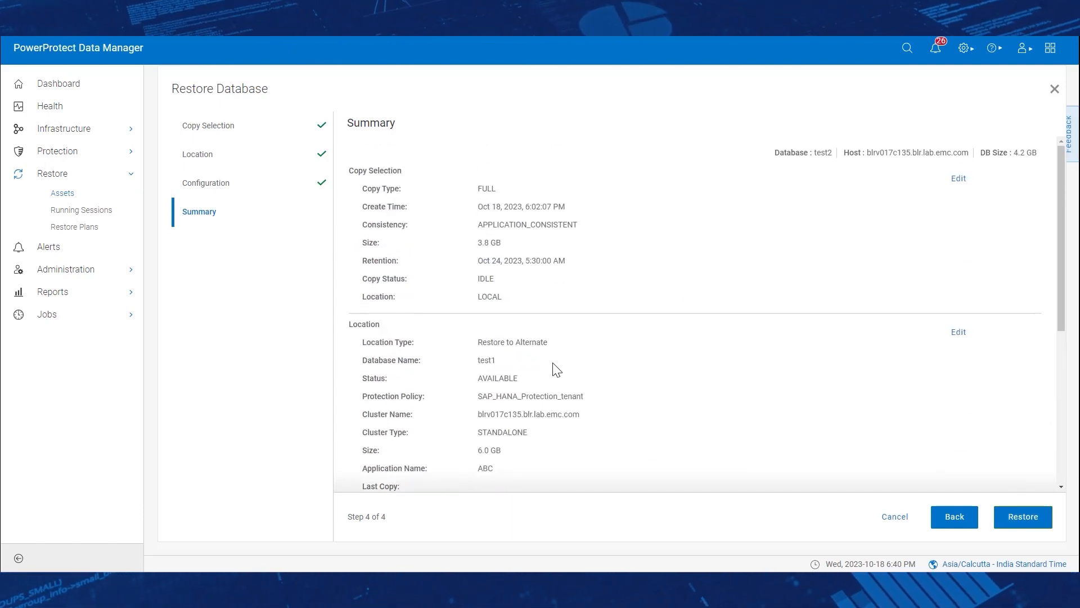
pyautogui.scroll(-5, 555, 370)
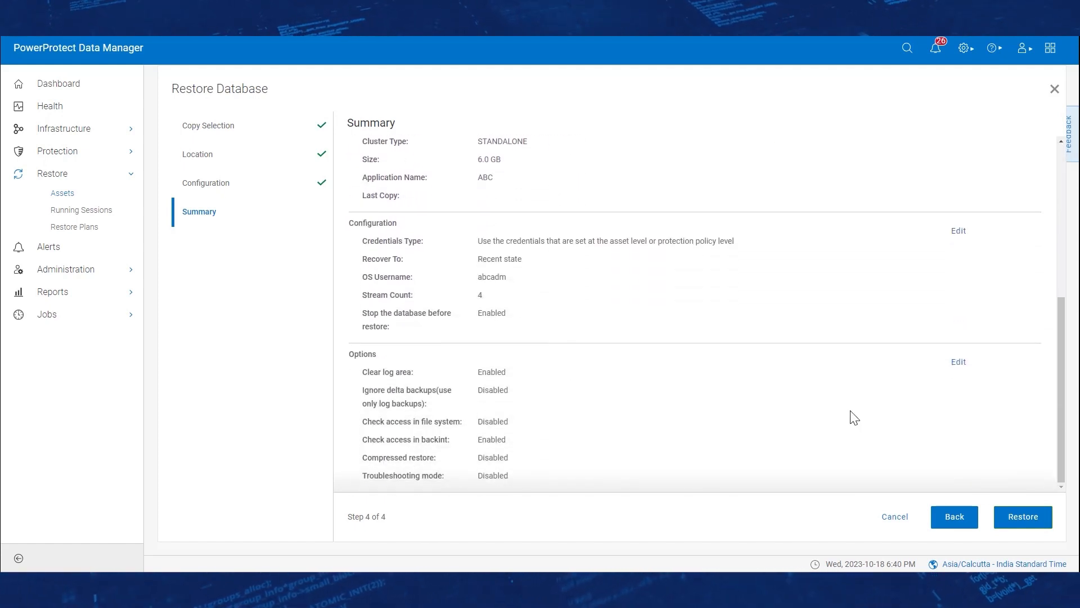
pyautogui.click(1023, 517)
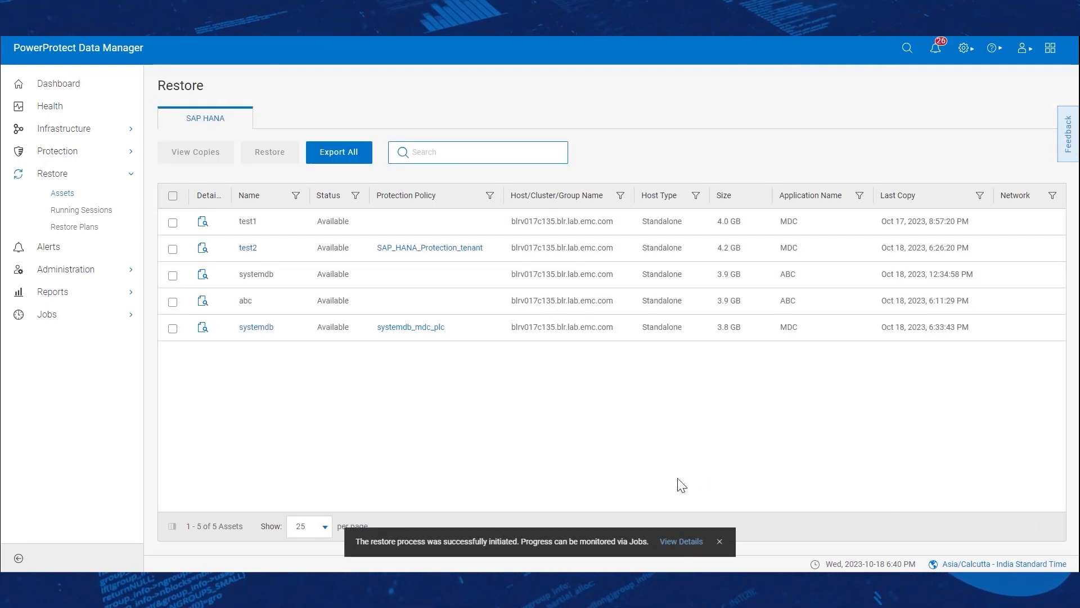
# - Open the in-progress test2 restore job from the protection jobs and examine the asset's step log
pyautogui.click(681, 542)
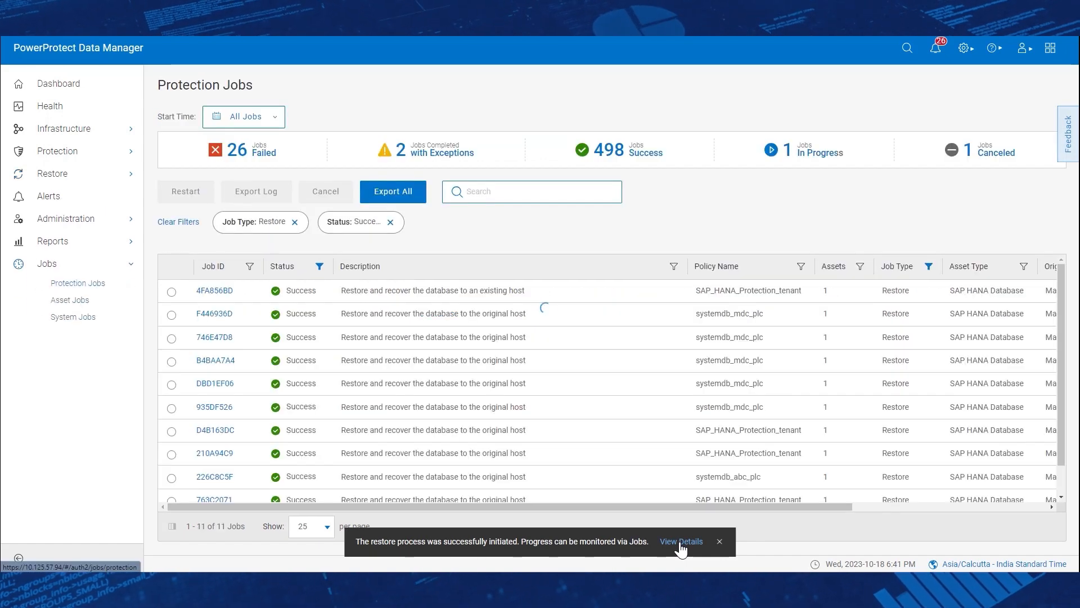
pyautogui.click(831, 165)
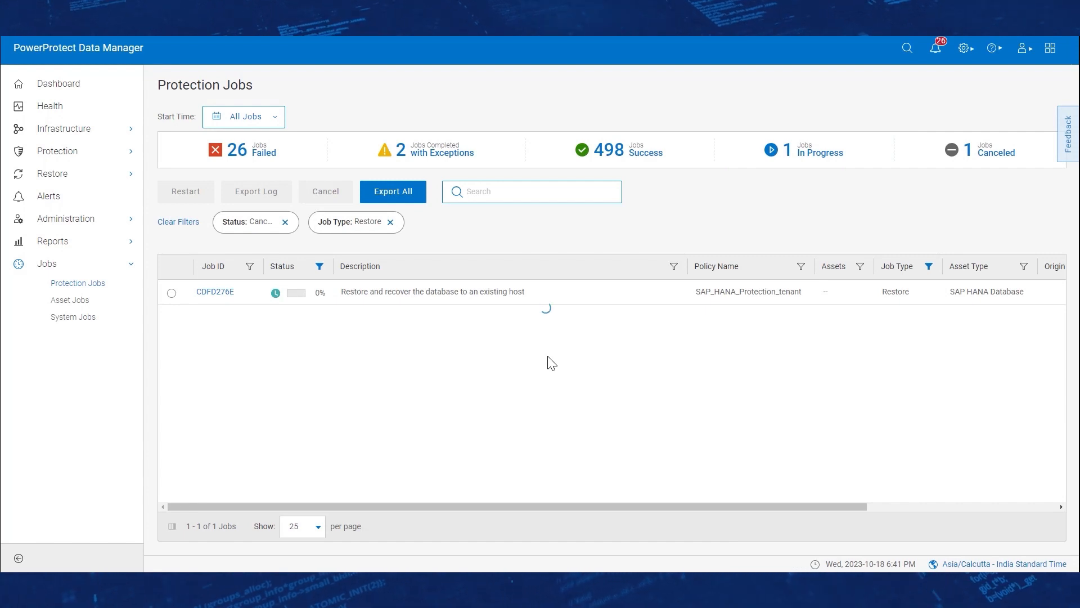
pyautogui.click(215, 294)
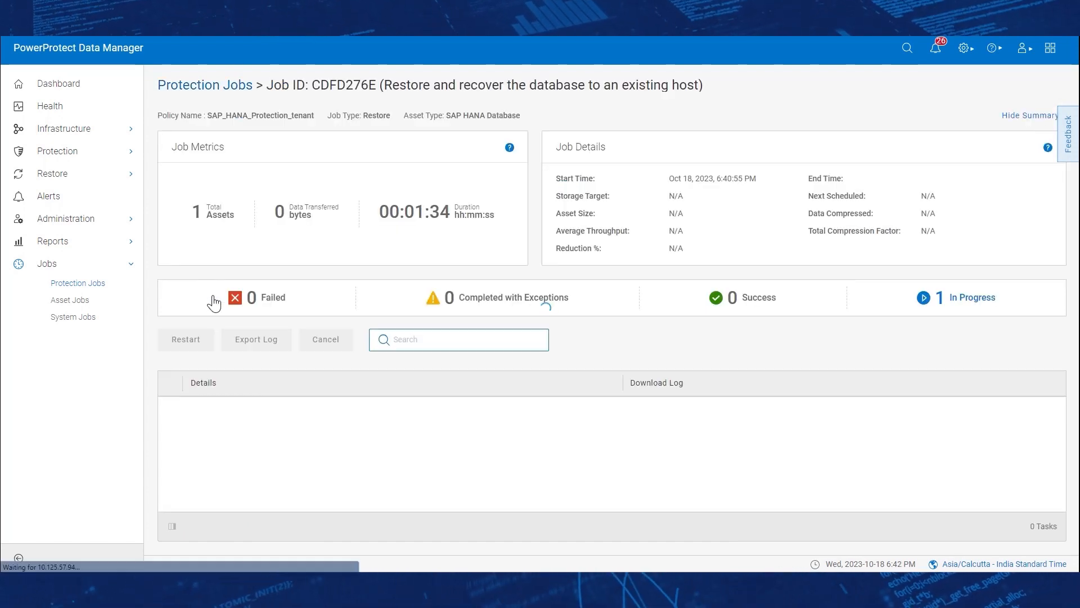
pyautogui.click(200, 407)
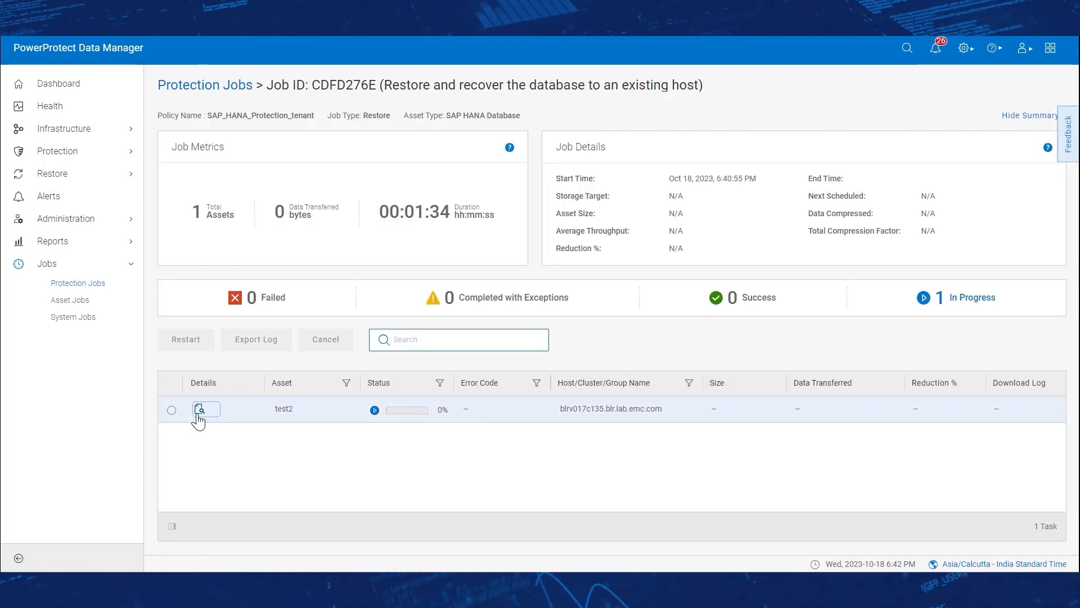
pyautogui.click(746, 423)
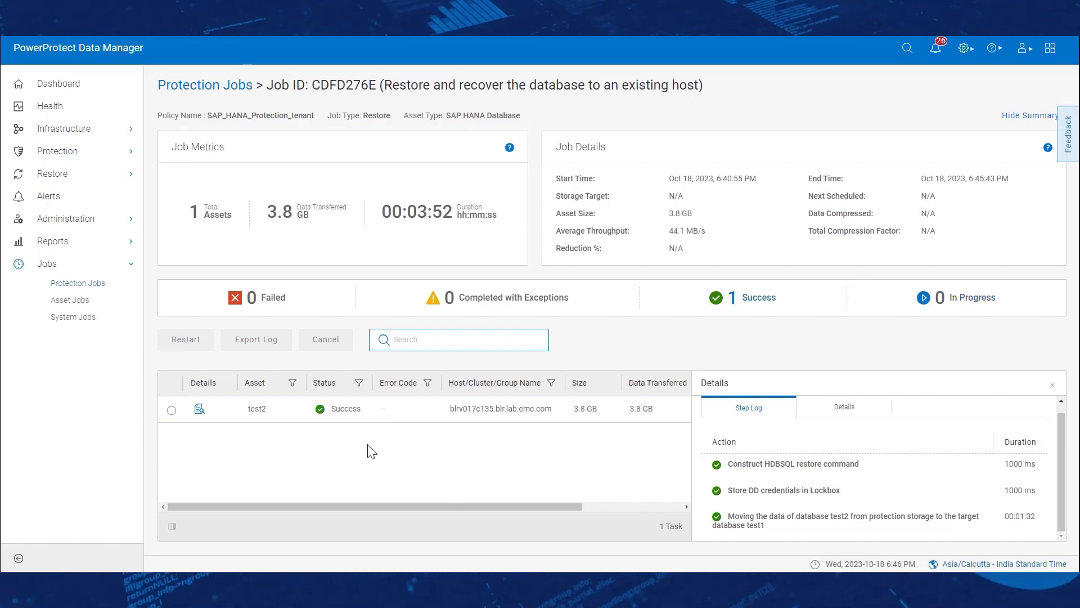
pyautogui.click(75, 84)
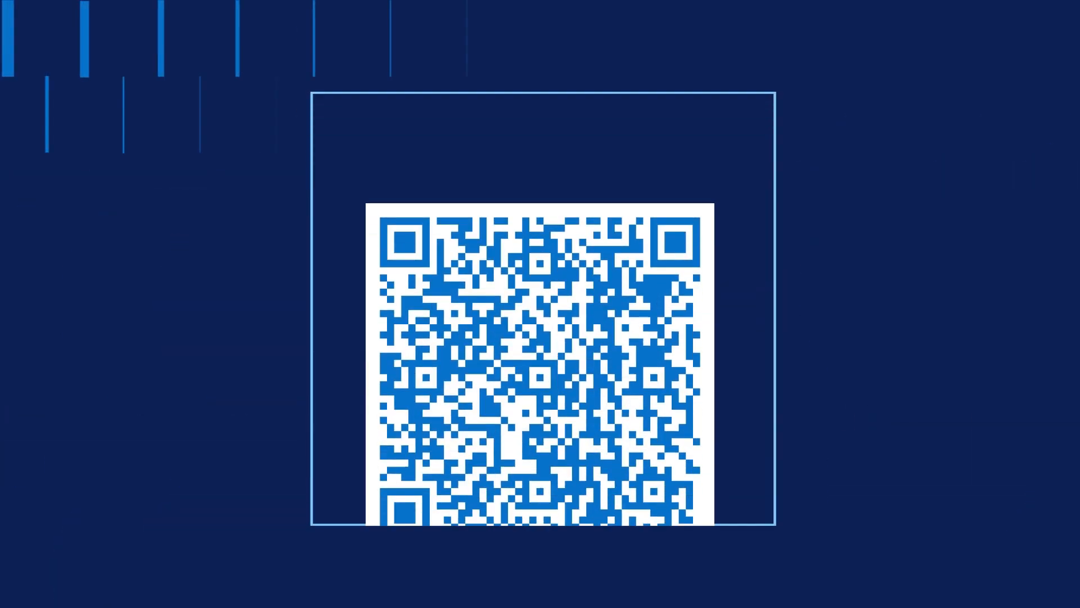